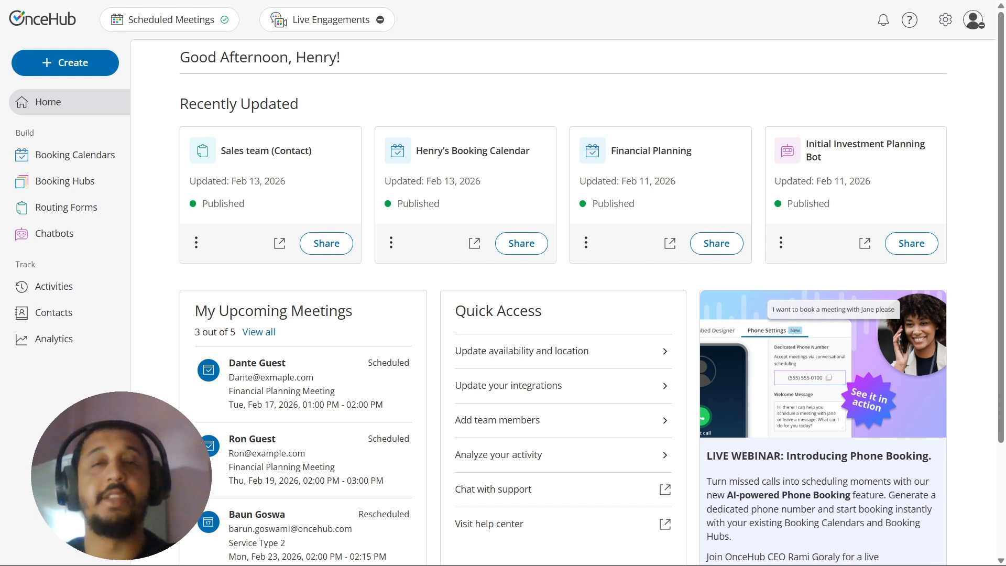
# - Open the Zapier integration from the account's automation integrations
pyautogui.click(945, 19)
pyautogui.click(916, 134)
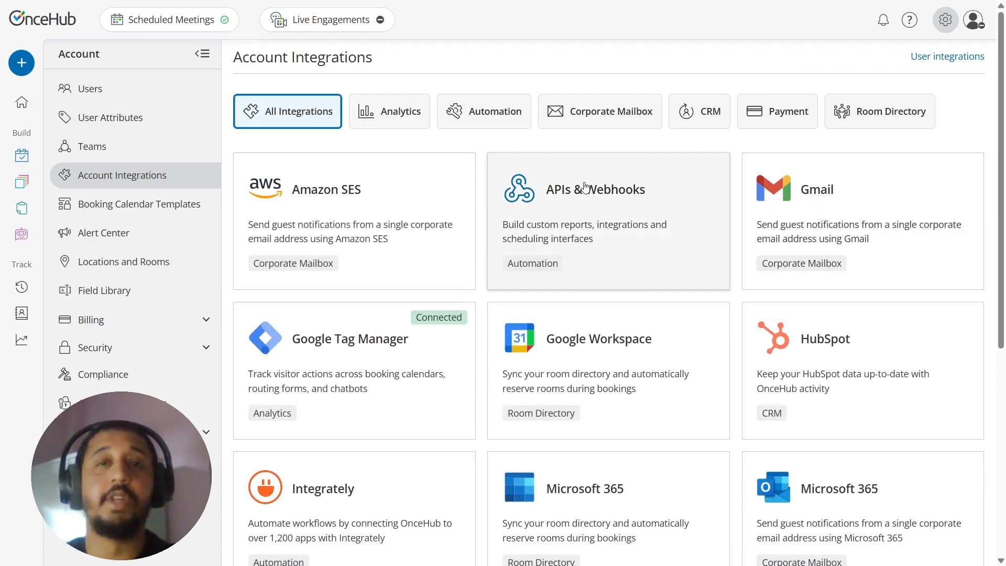
pyautogui.click(512, 125)
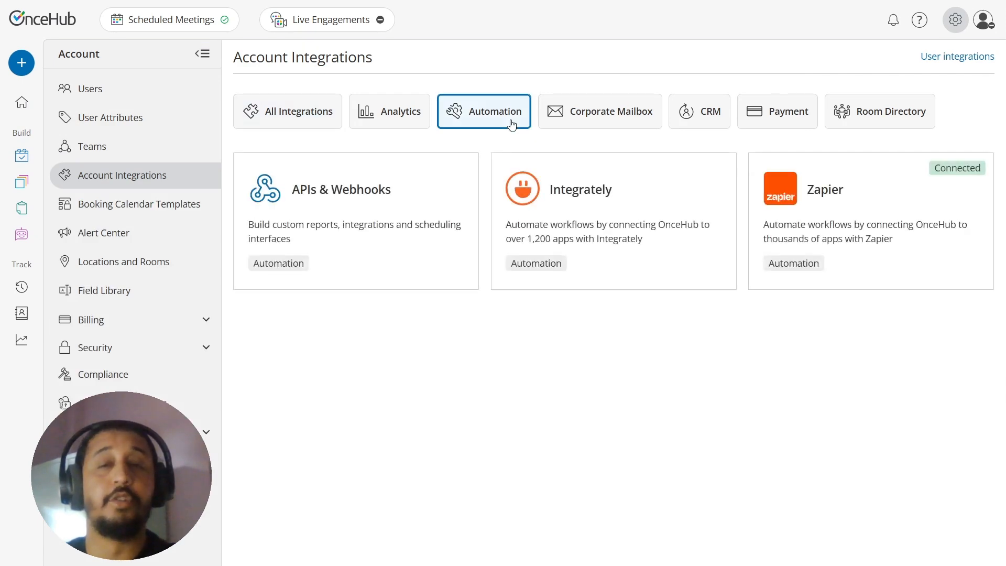
pyautogui.click(876, 242)
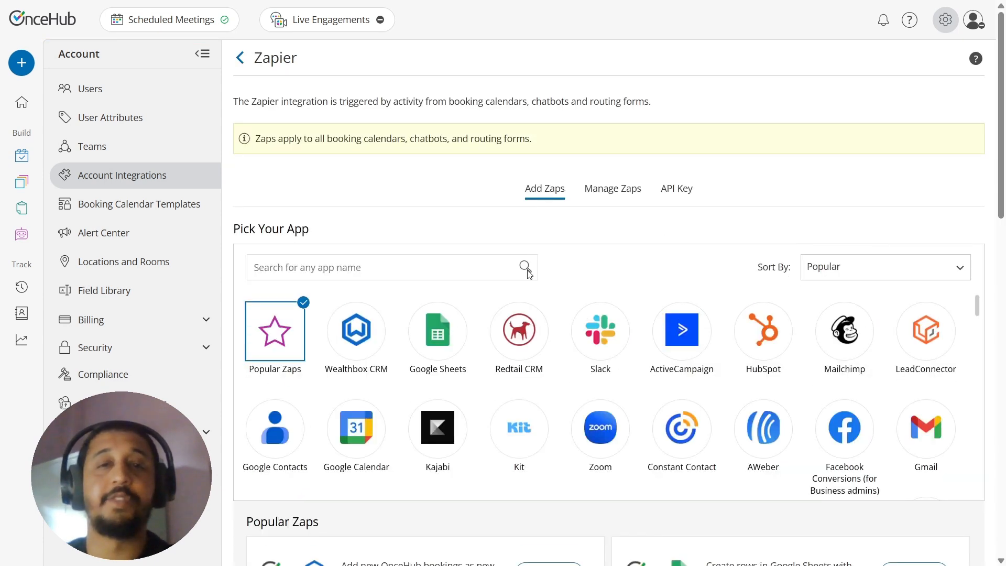
# - Choose Google Sheets and add the Zap "Organize new OnceHub bookings by creating rows in Google Sheets spreadsheet"
pyautogui.click(444, 343)
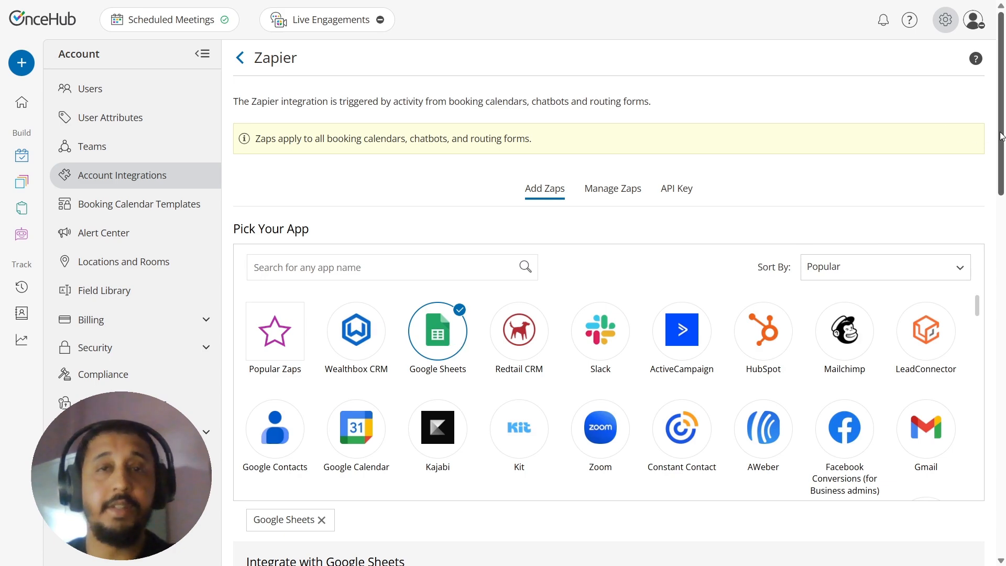
pyautogui.moveTo(999, 137); pyautogui.dragTo(997, 225)
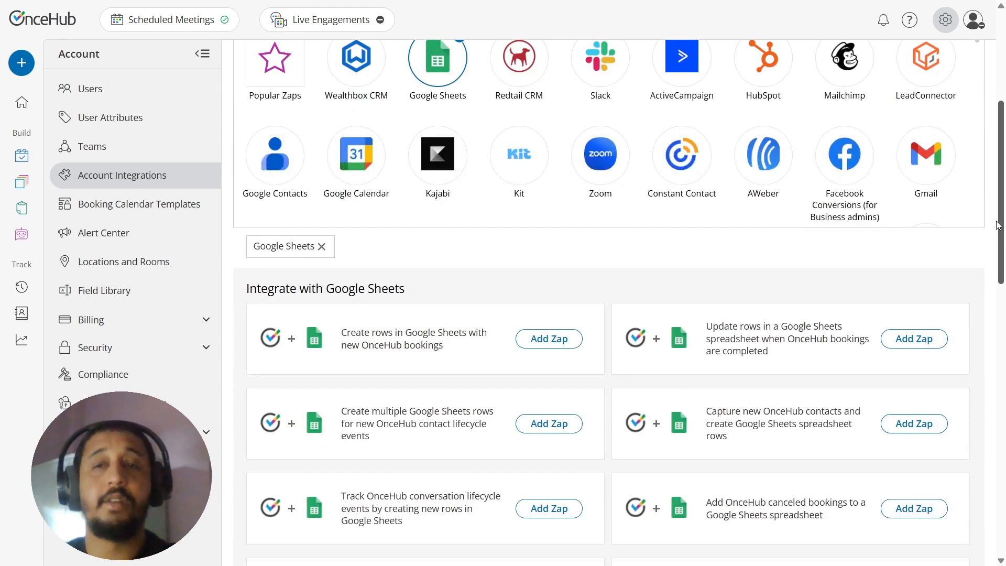
pyautogui.moveTo(997, 225); pyautogui.dragTo(997, 427)
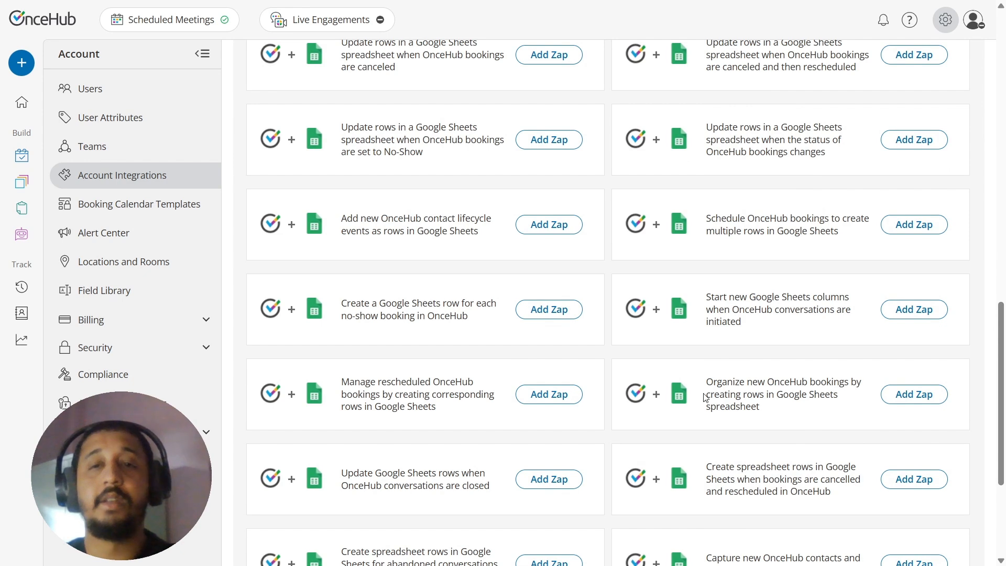
pyautogui.click(916, 400)
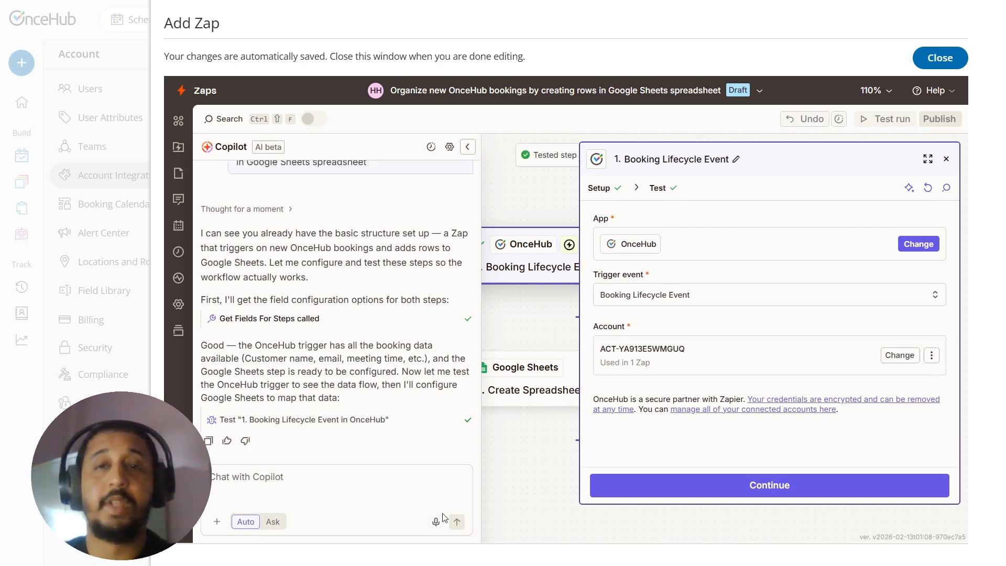
# - Collapse the Copilot chat and accept the OnceHub Booking Lifecycle Event trigger with the test record Booking A
pyautogui.click(467, 147)
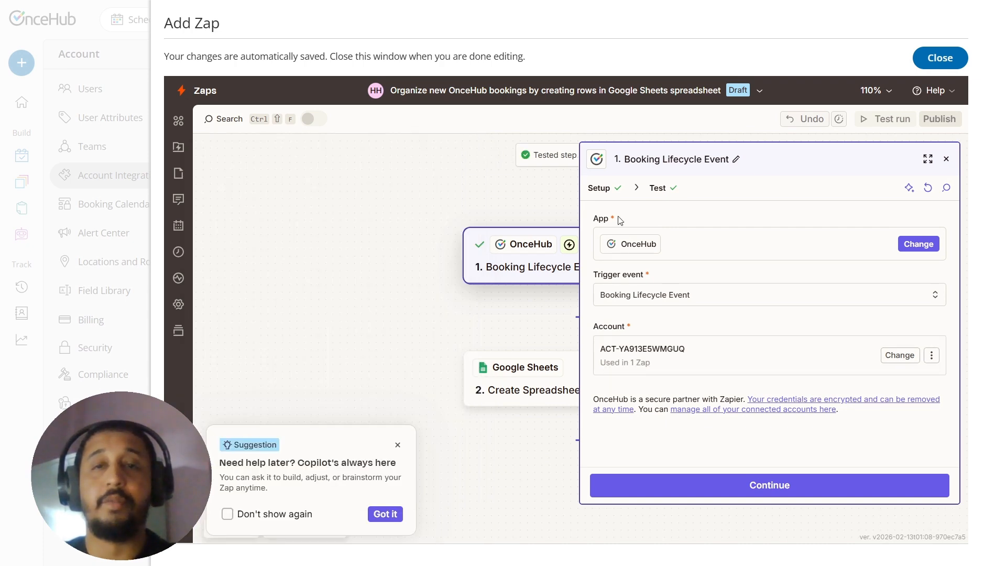
pyautogui.click(747, 483)
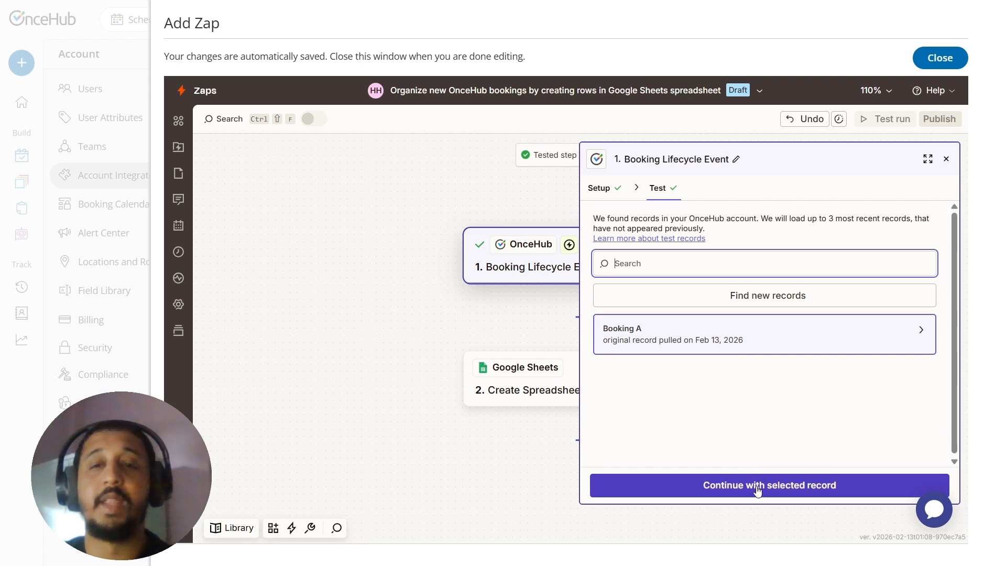
pyautogui.click(777, 489)
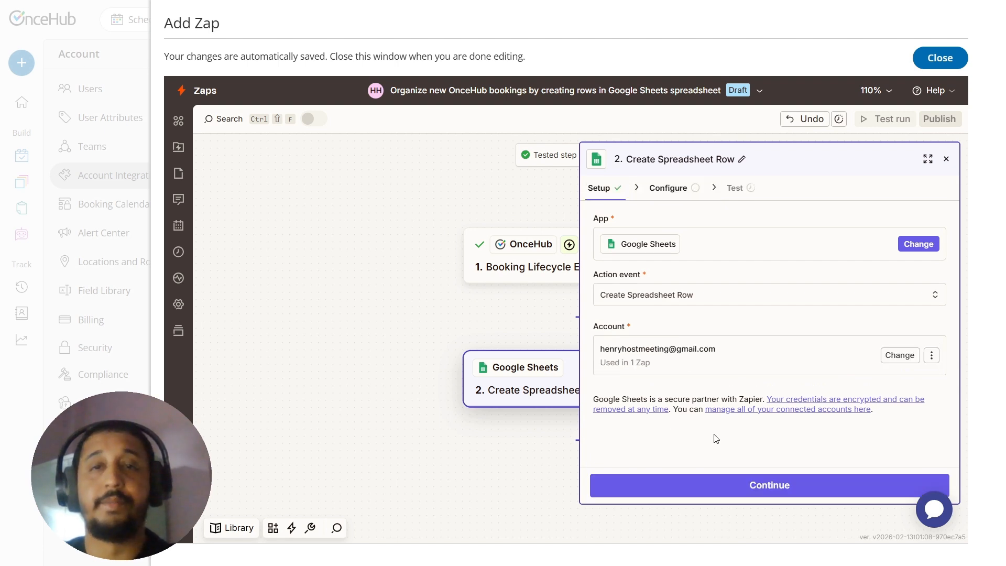
# - Accept the Google Sheets action setup and target Sheet1 of the Booking management spreadsheet in My Google Drive
pyautogui.click(788, 492)
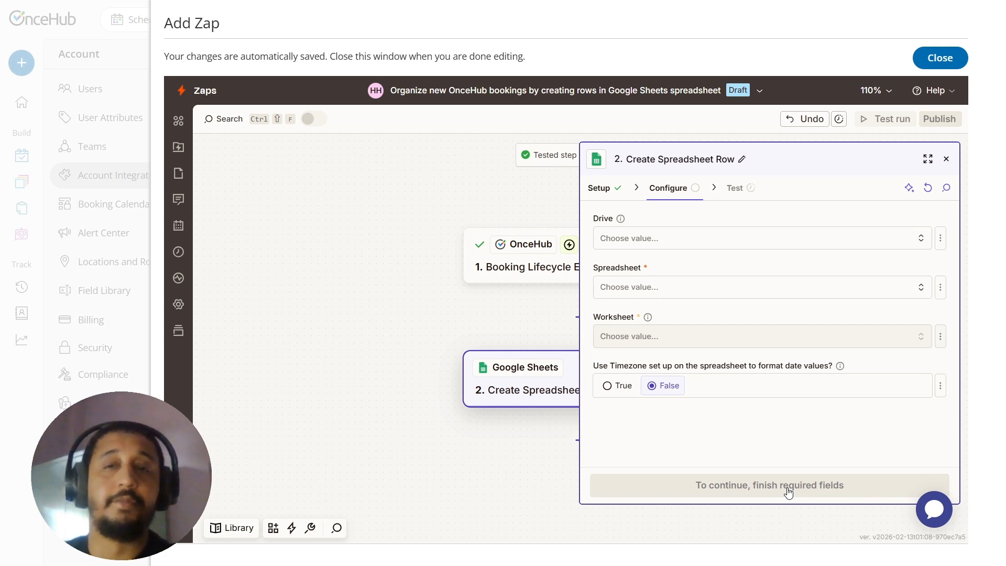
pyautogui.click(646, 240)
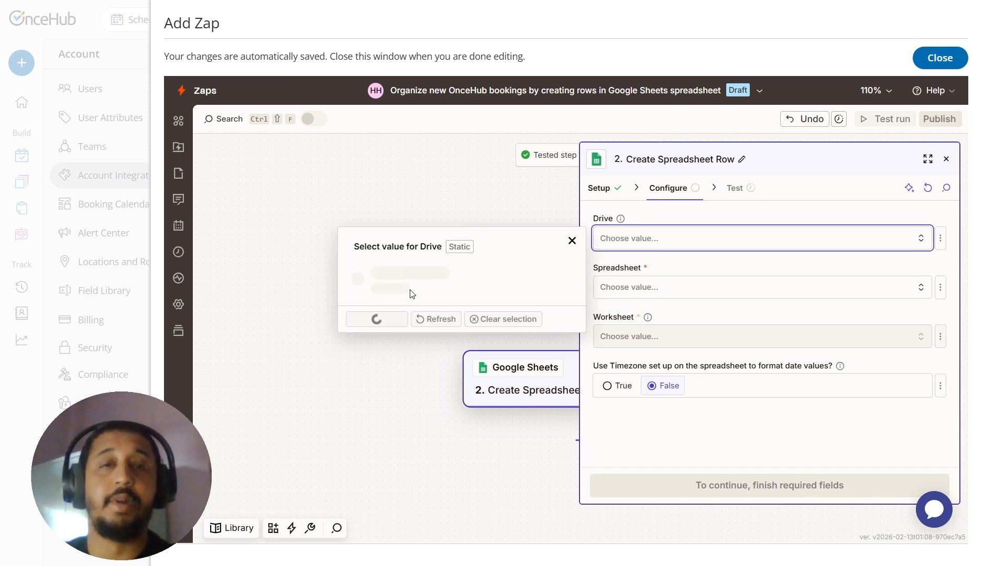
pyautogui.click(403, 278)
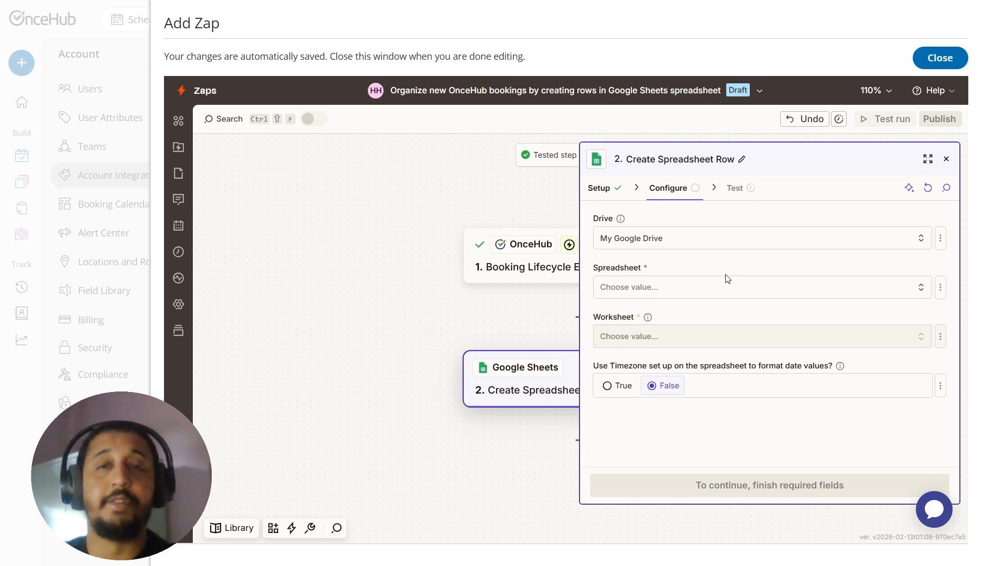
pyautogui.click(726, 286)
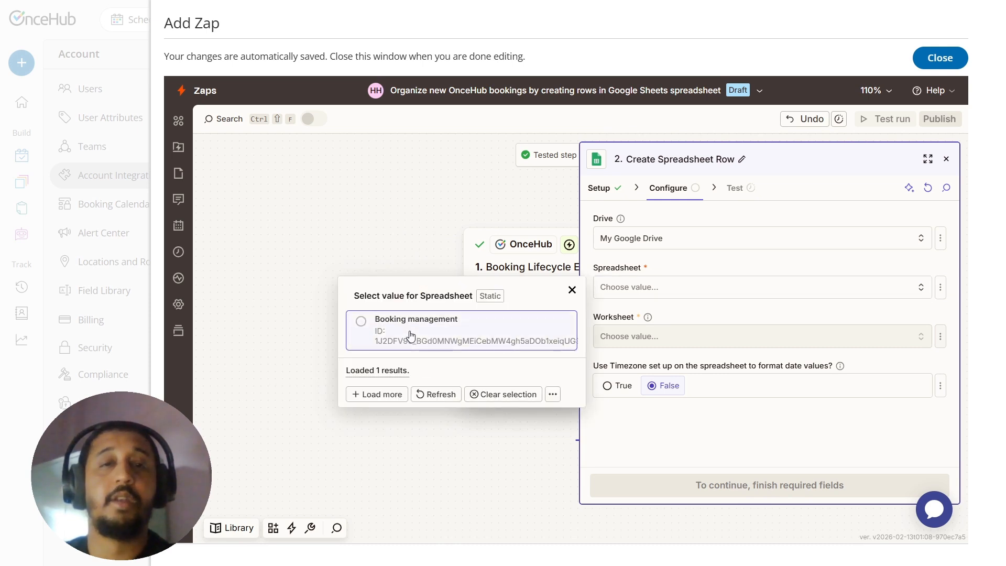
pyautogui.click(411, 335)
pyautogui.click(694, 336)
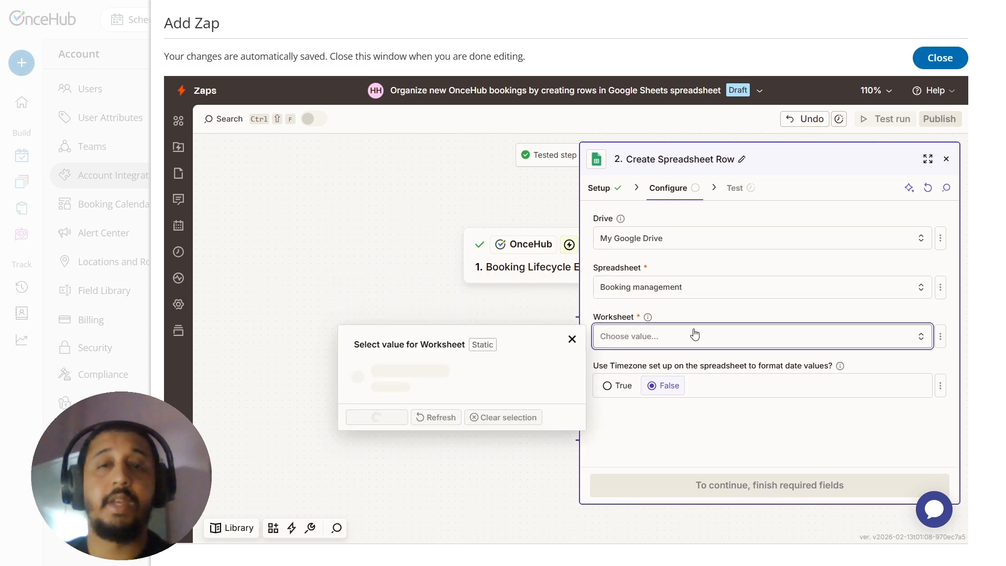
pyautogui.click(409, 376)
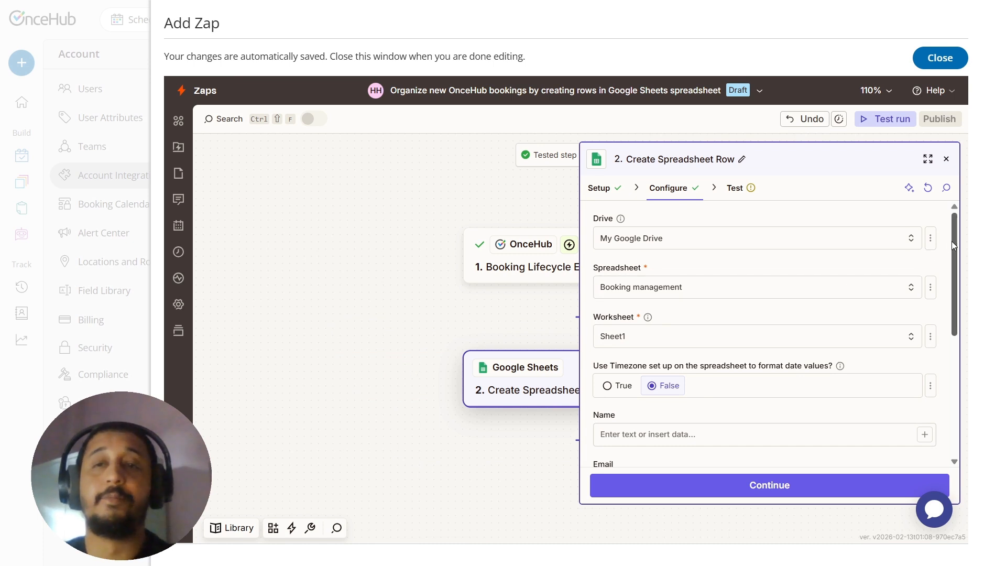
# - Map the spreadsheet's Name column to the booking's Contact - Name value
pyautogui.scroll(-3, 954, 242)
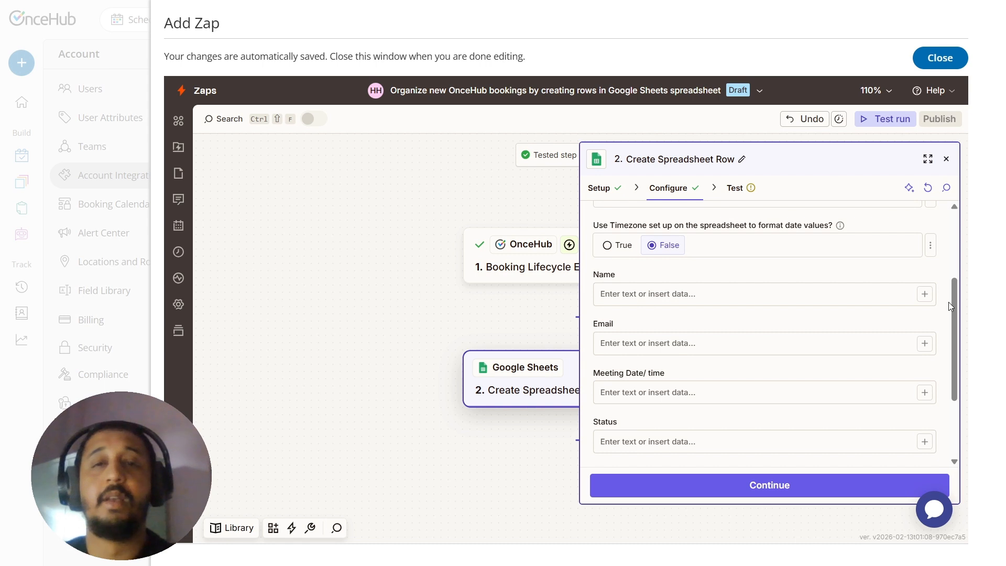
pyautogui.moveTo(952, 296); pyautogui.dragTo(940, 381)
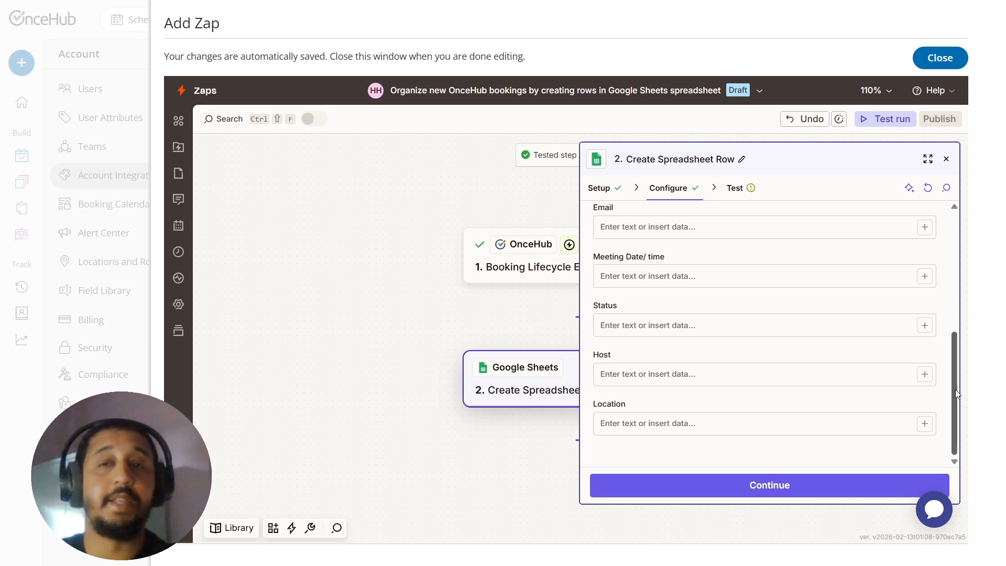
pyautogui.moveTo(955, 389); pyautogui.dragTo(959, 328)
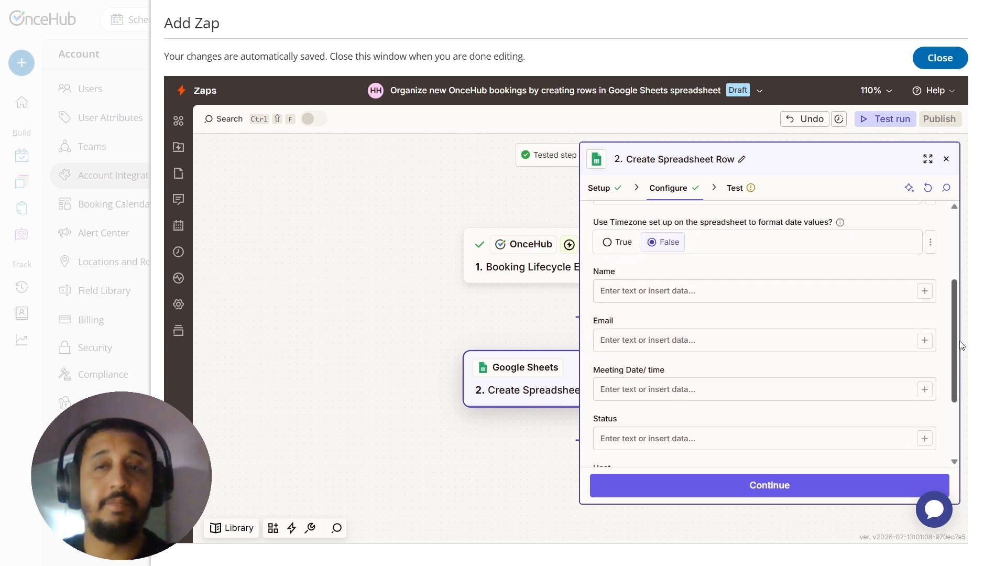
pyautogui.click(924, 291)
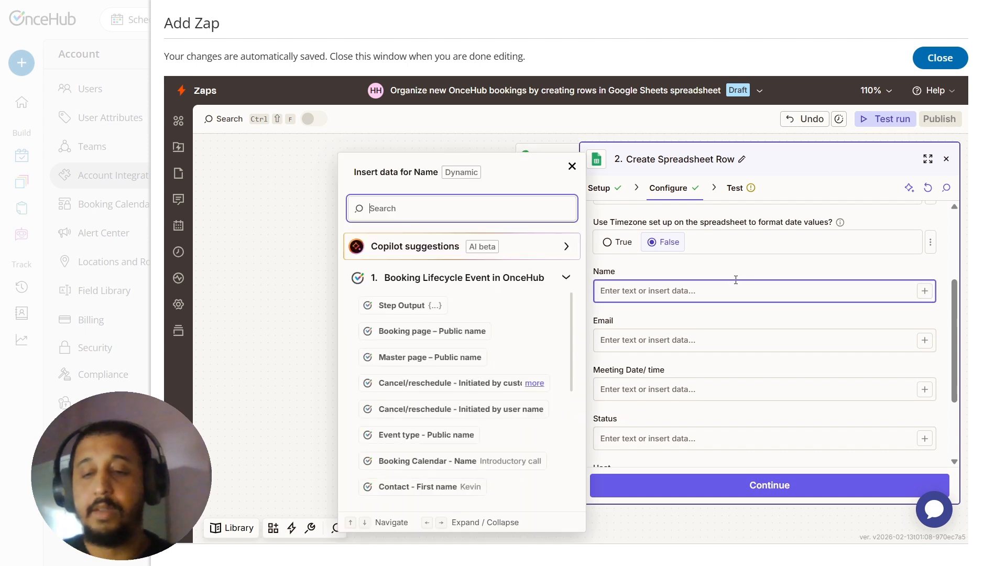
pyautogui.write('name')
pyautogui.click(424, 306)
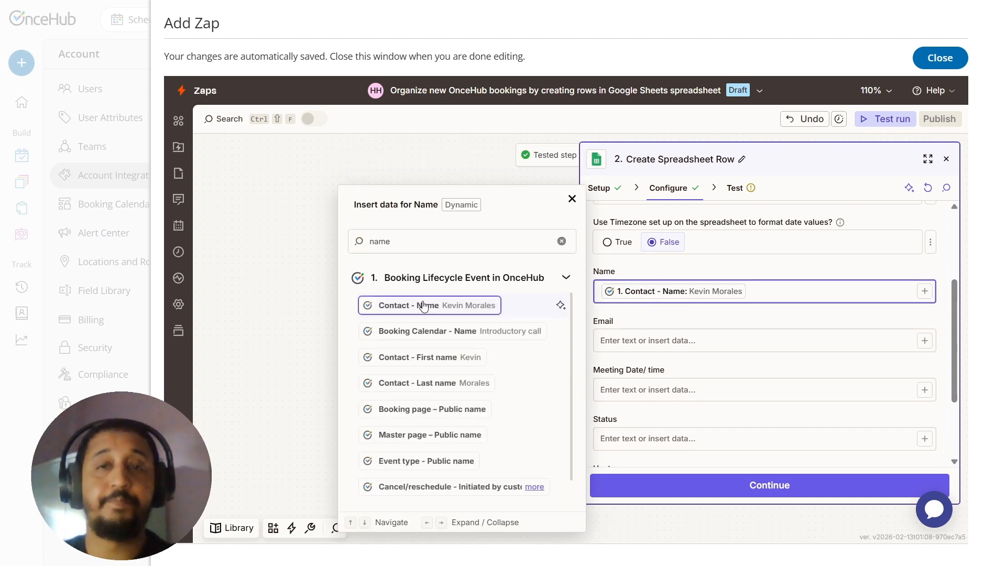
# - Map the spreadsheet's Email column to the booking's Contact - Email value
pyautogui.click(924, 340)
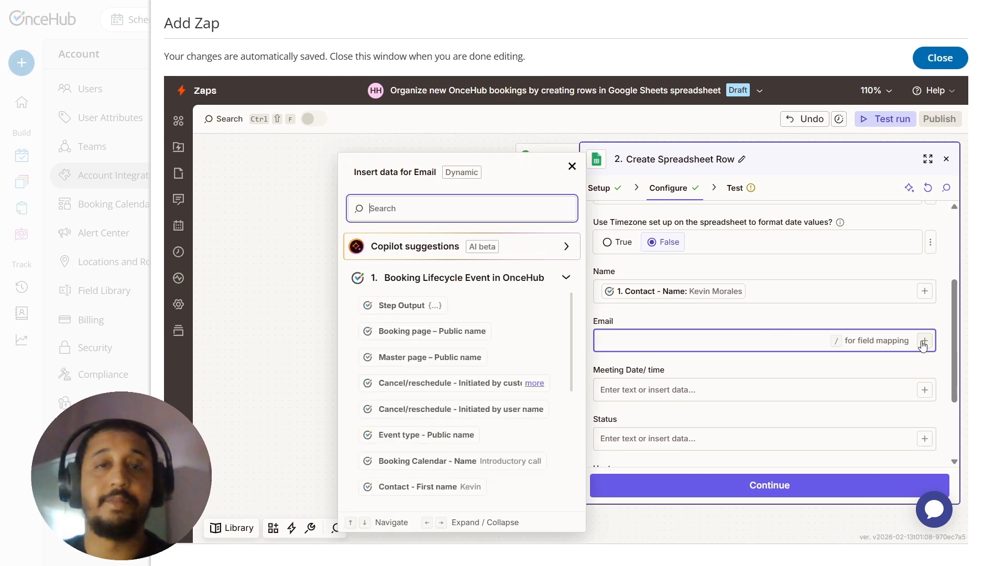
pyautogui.write('email')
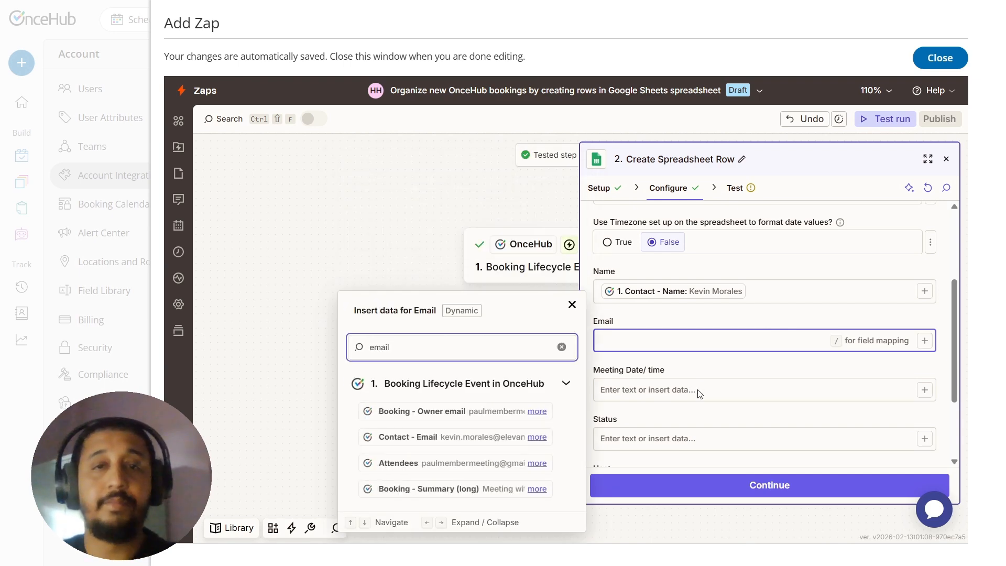
pyautogui.click(453, 436)
# - Map the Meeting Date/ time column to Booking - Meeting time (Owner's time zone)
pyautogui.click(759, 388)
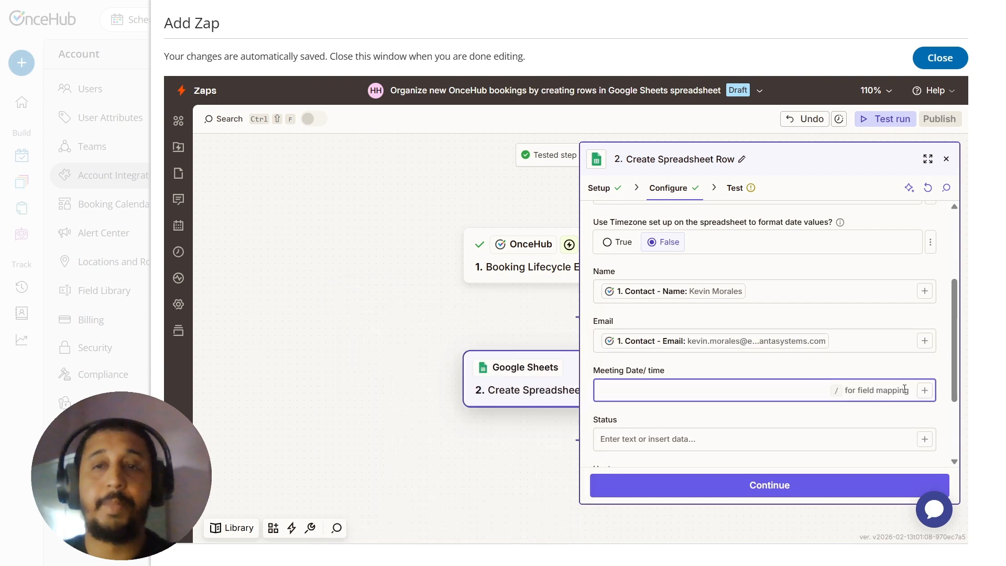
pyautogui.click(924, 390)
pyautogui.write('time')
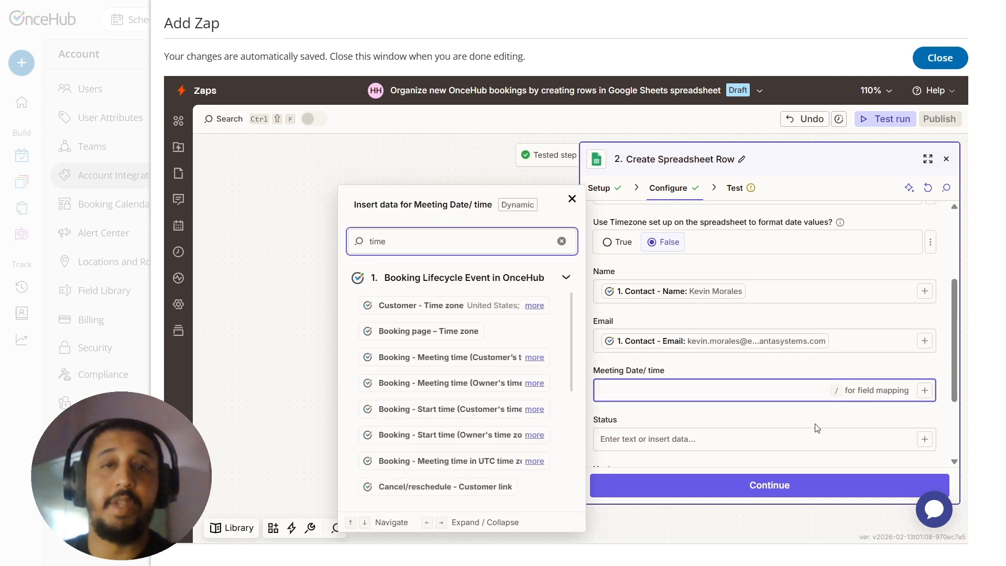
pyautogui.click(443, 384)
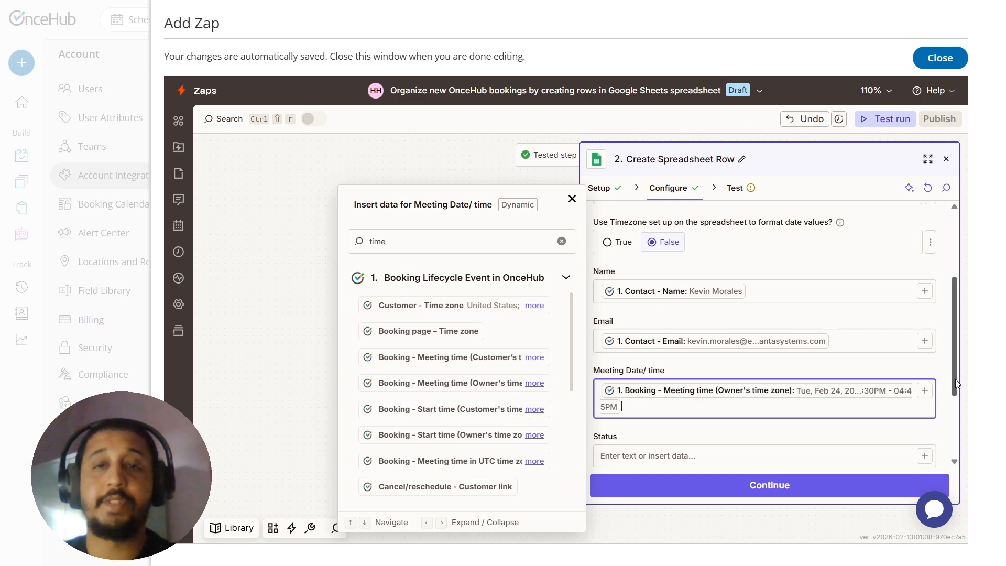
# - Map the Status column to the Booking - Status value
pyautogui.scroll(-3, 954, 378)
pyautogui.click(925, 326)
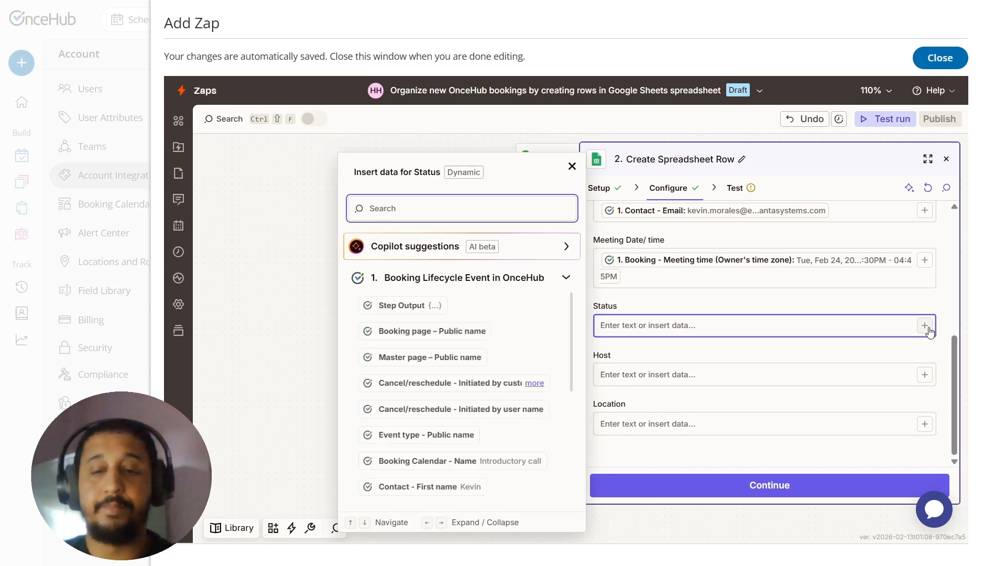
pyautogui.write('sra')
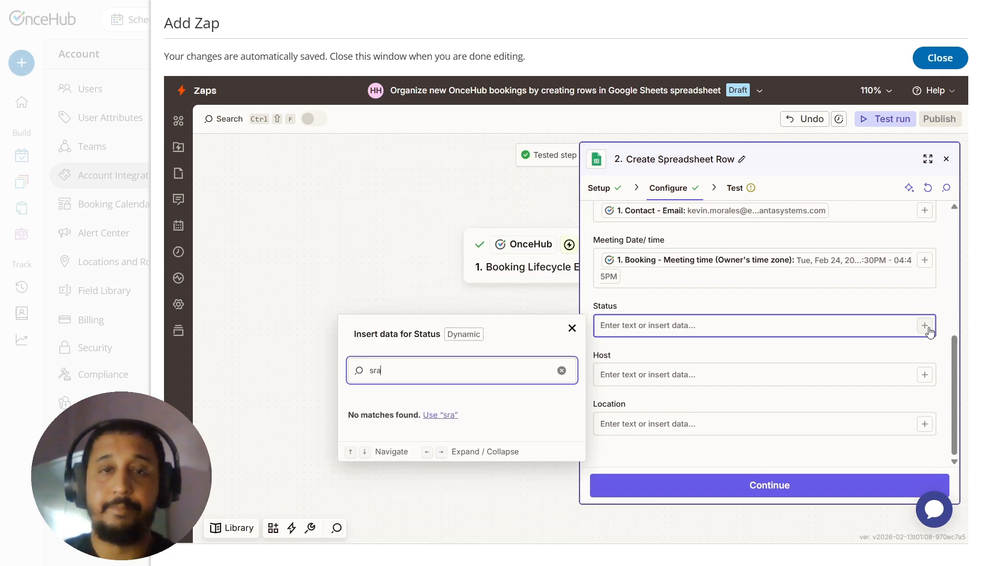
pyautogui.press('BackSpace')
pyautogui.press('BackSpace')
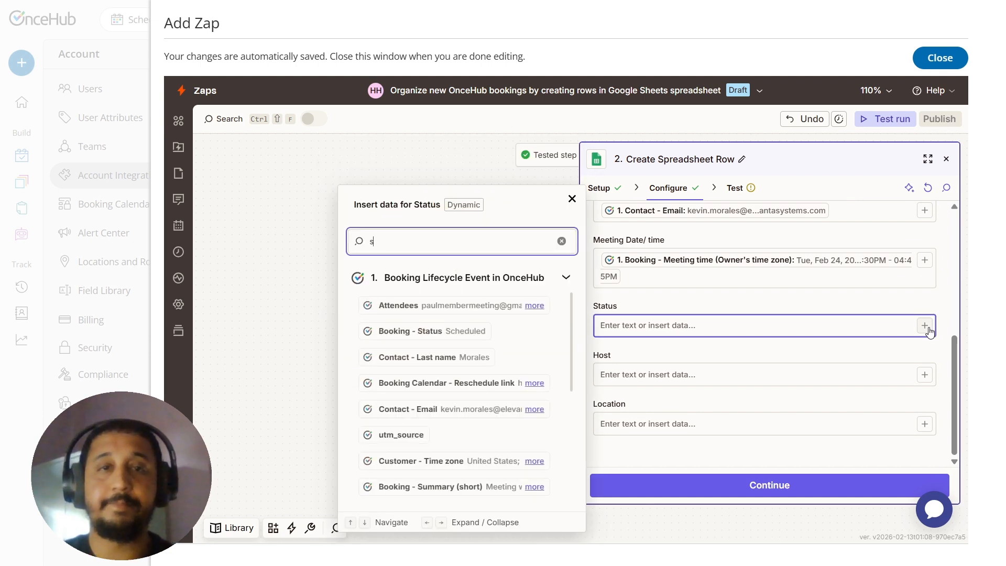
pyautogui.write('ta')
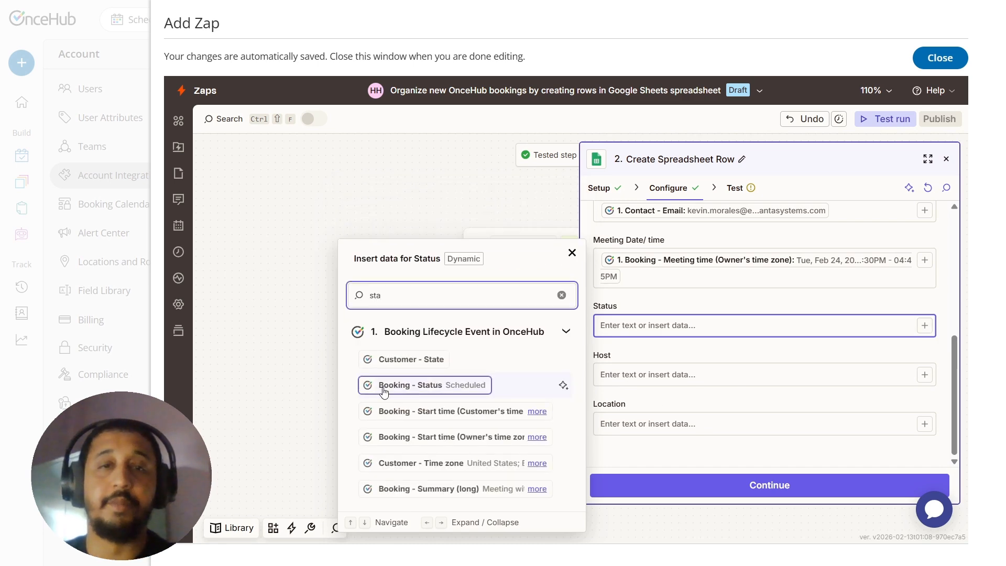
pyautogui.click(383, 390)
# - Map the Host column to the Booking - Owner email value
pyautogui.click(698, 387)
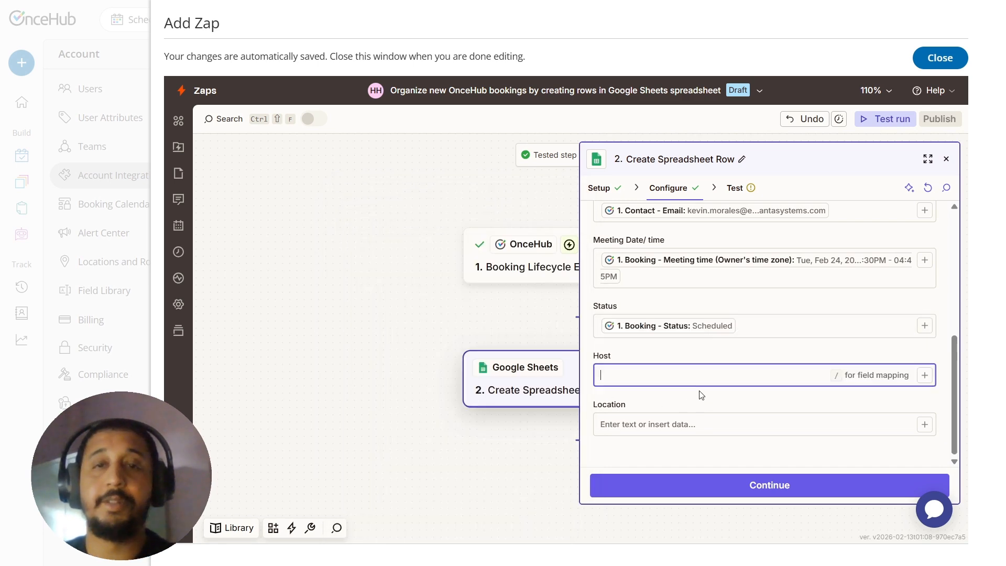
pyautogui.click(923, 376)
pyautogui.write('o')
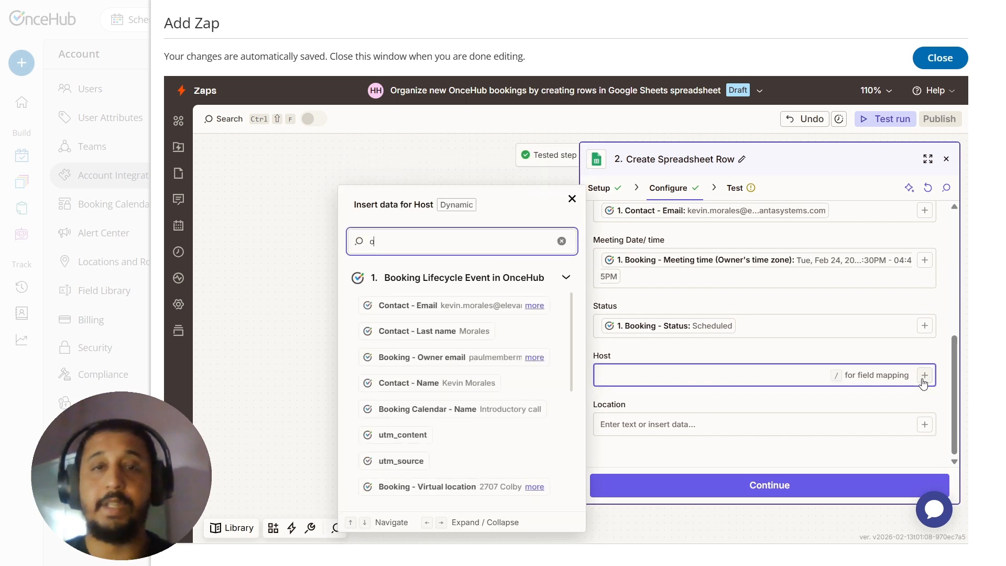
pyautogui.write('wne')
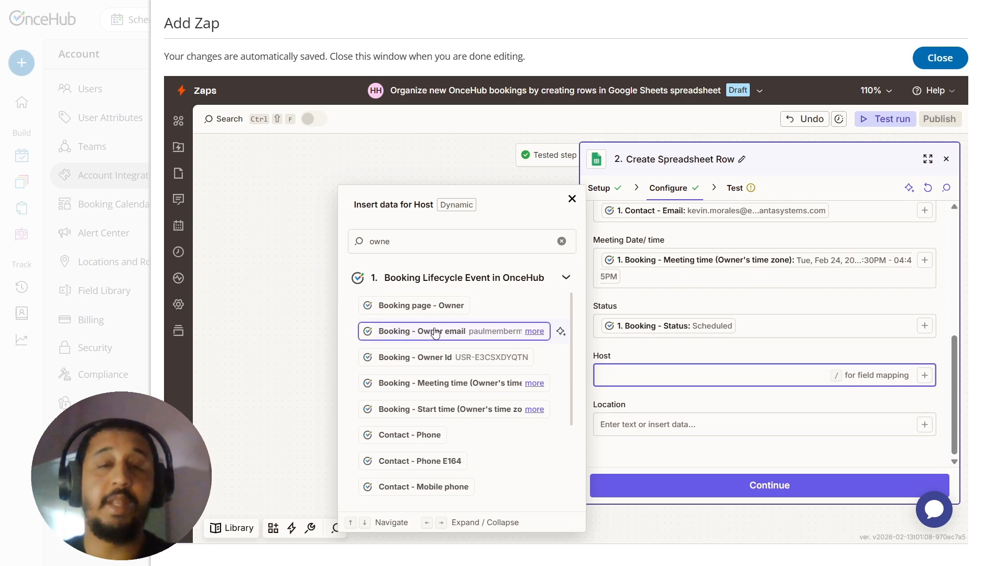
pyautogui.click(387, 329)
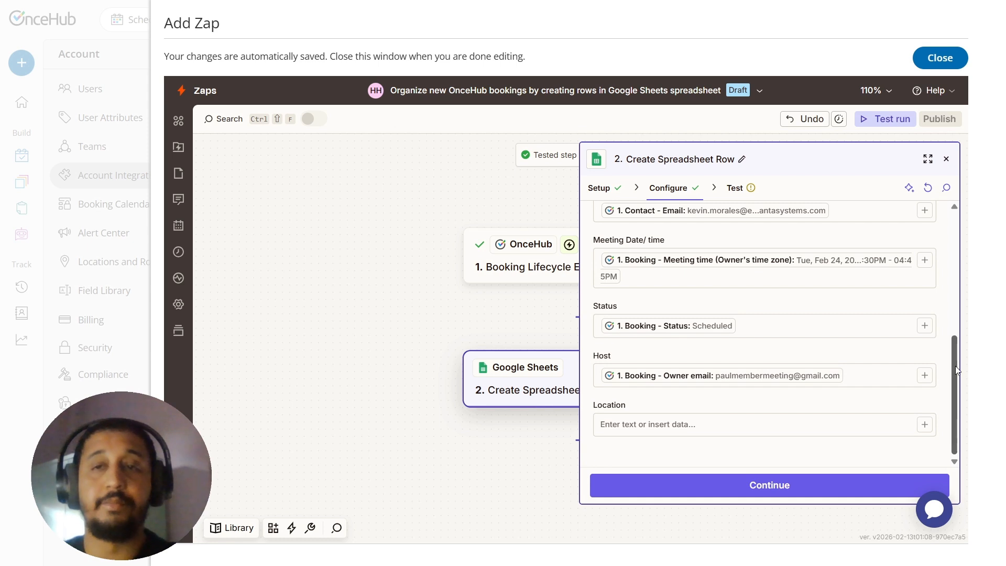
# - Map the Location column to both Booking - Physical location and Booking - Virtual location, and continue to the test stage
pyautogui.click(923, 424)
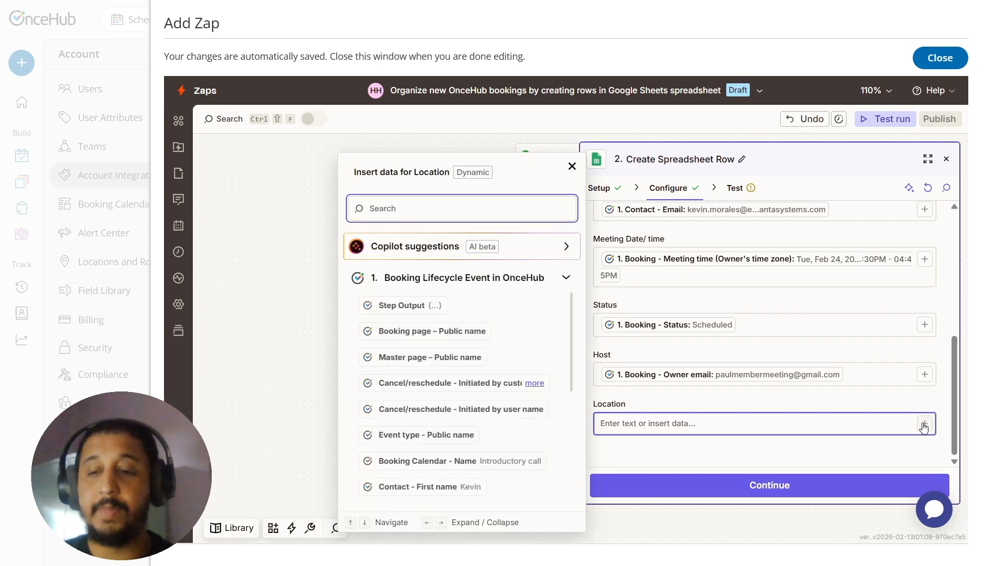
pyautogui.write('locat')
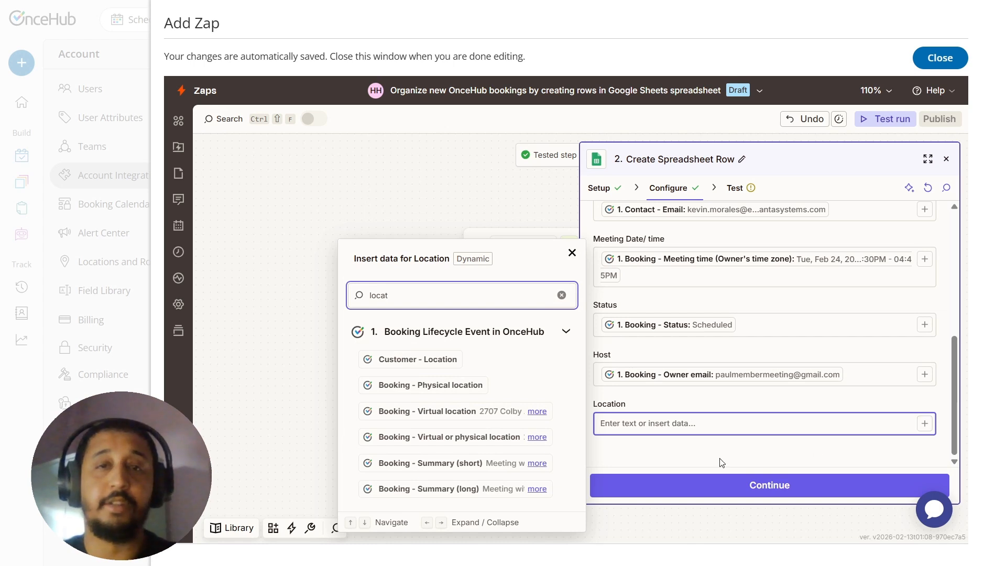
pyautogui.click(461, 385)
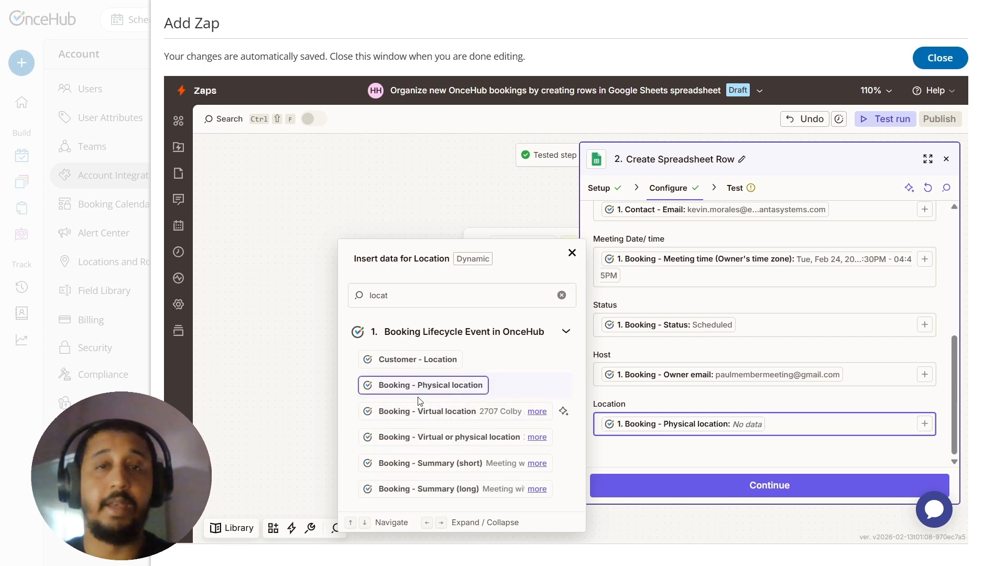
pyautogui.click(434, 412)
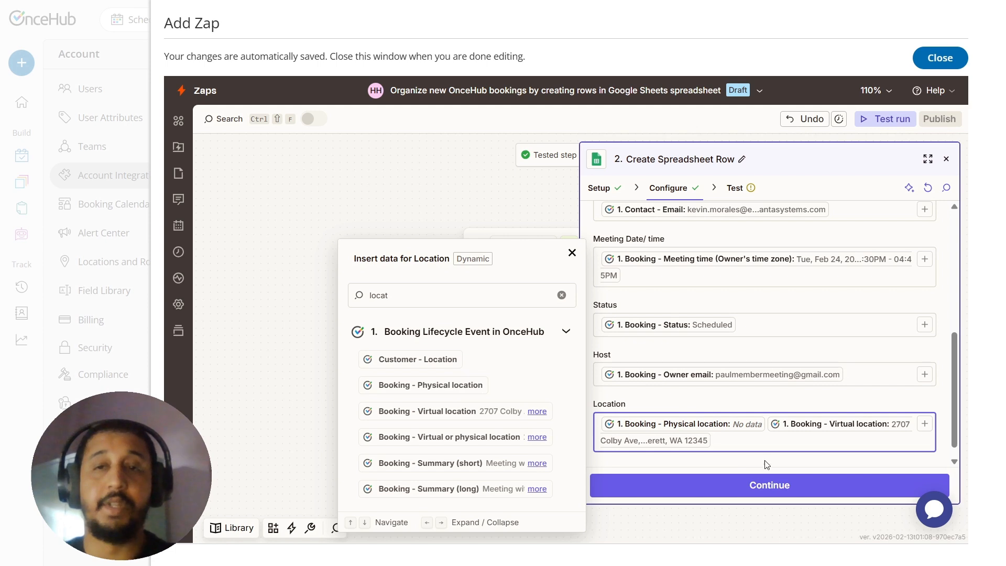
pyautogui.click(786, 490)
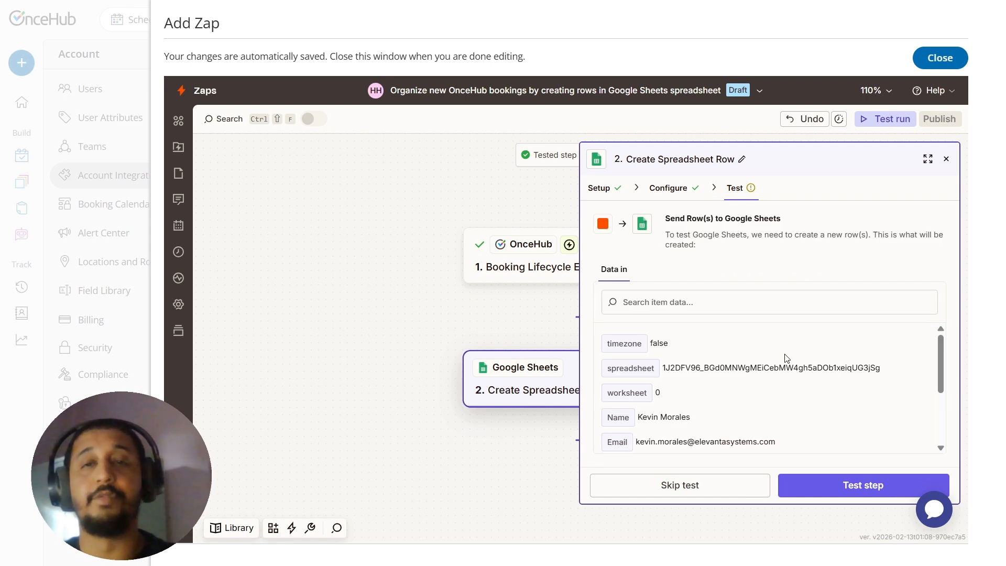
# - Test the Create Spreadsheet Row action and examine the columns of the test row in the Booking management spreadsheet in Google Sheets
pyautogui.click(872, 479)
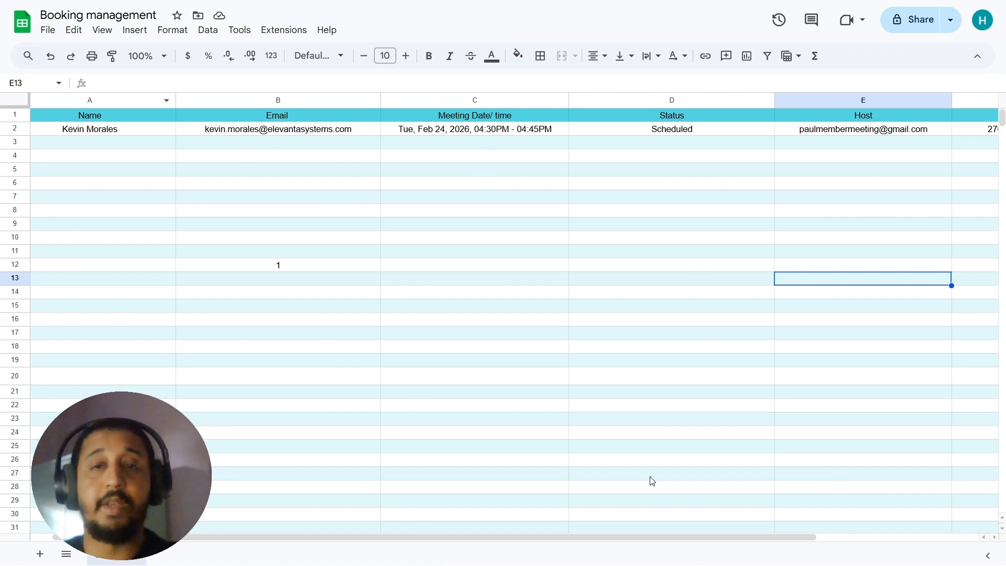
pyautogui.moveTo(617, 539); pyautogui.dragTo(377, 547)
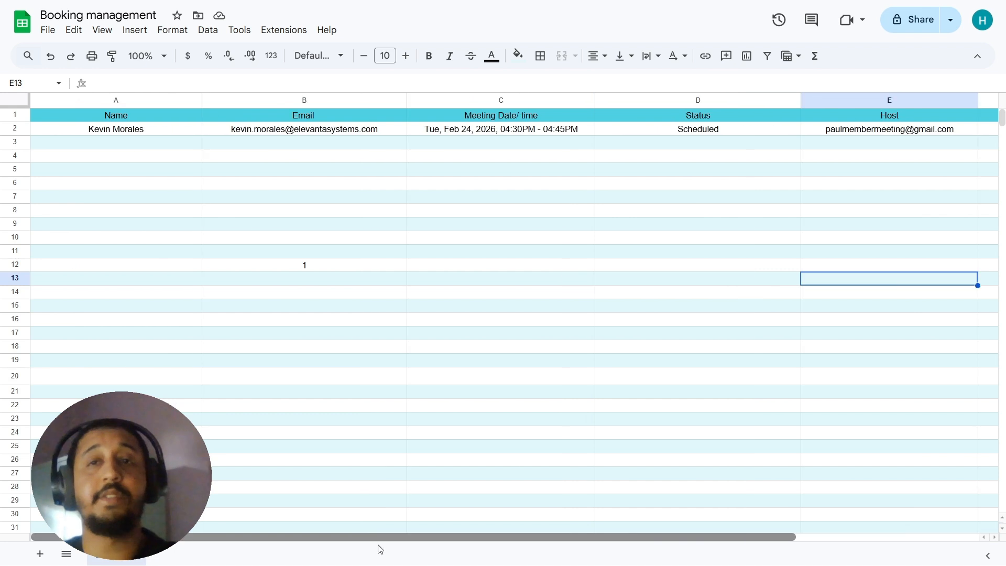
pyautogui.moveTo(497, 544); pyautogui.dragTo(678, 548)
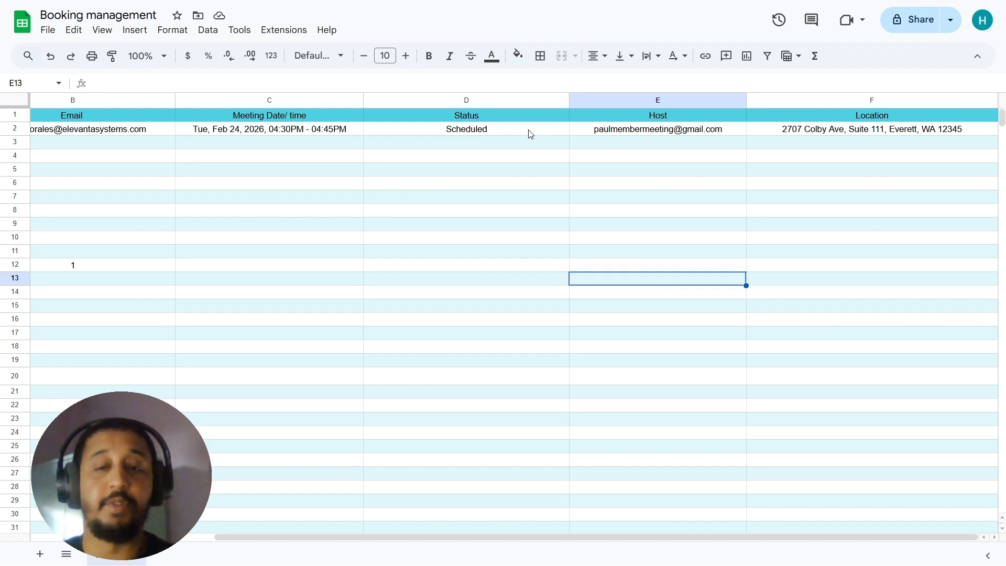
# - Return to the Zap editor in OnceHub and publish the Zap
pyautogui.hotkey('alt', 'Tab')
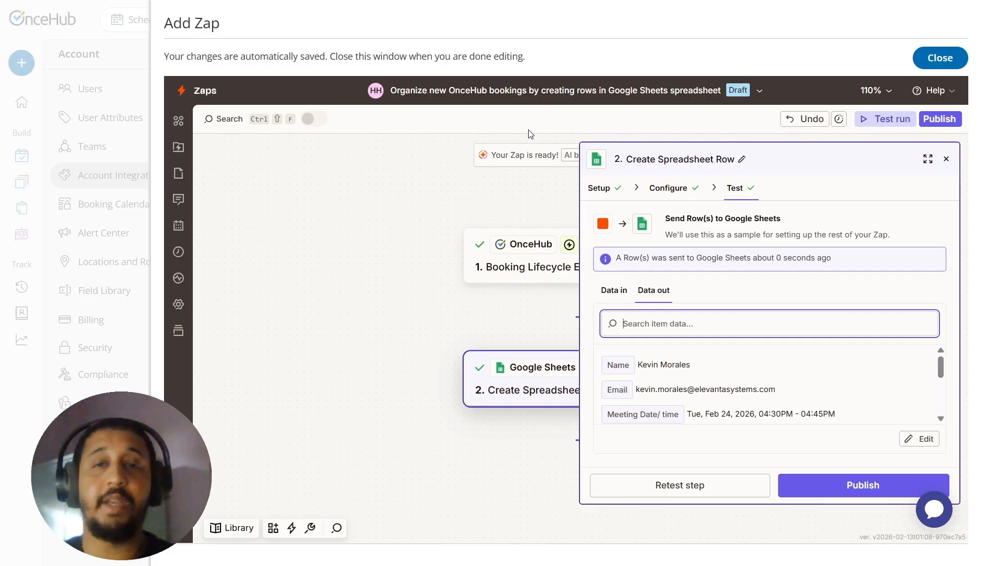
pyautogui.click(841, 486)
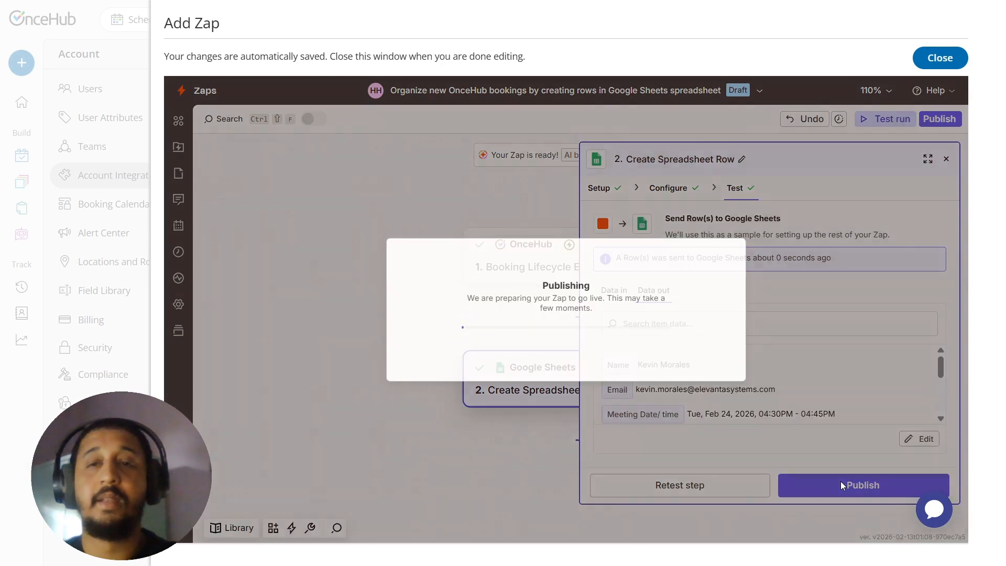